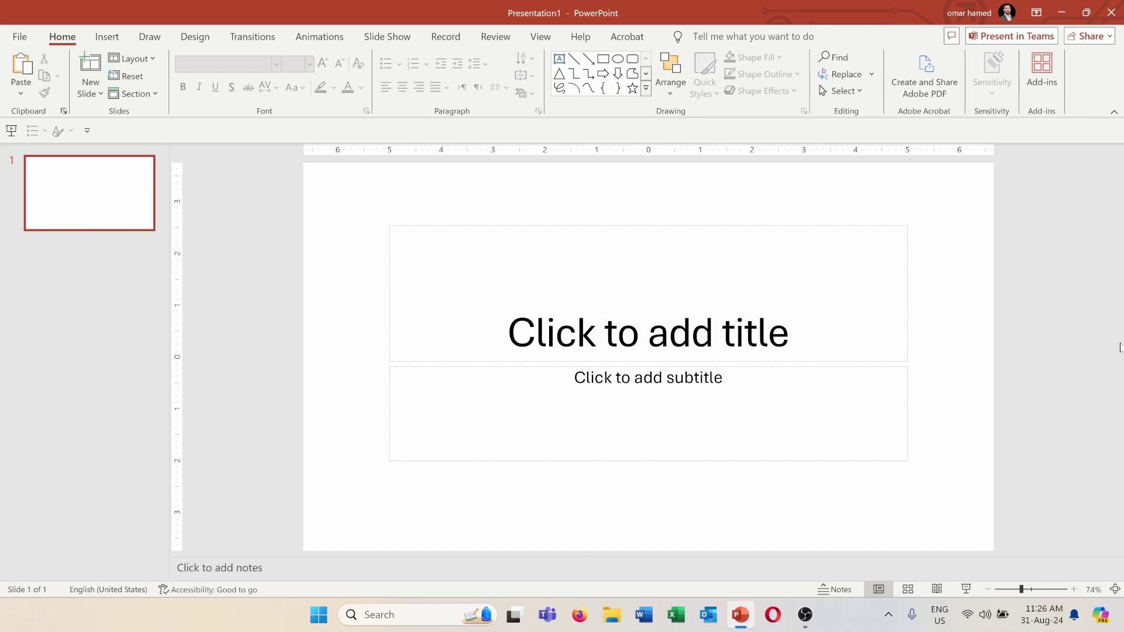
- Search the add-ins store for 'chatgpt' and add ChatGPT for PowerPoint
click(1043, 82)
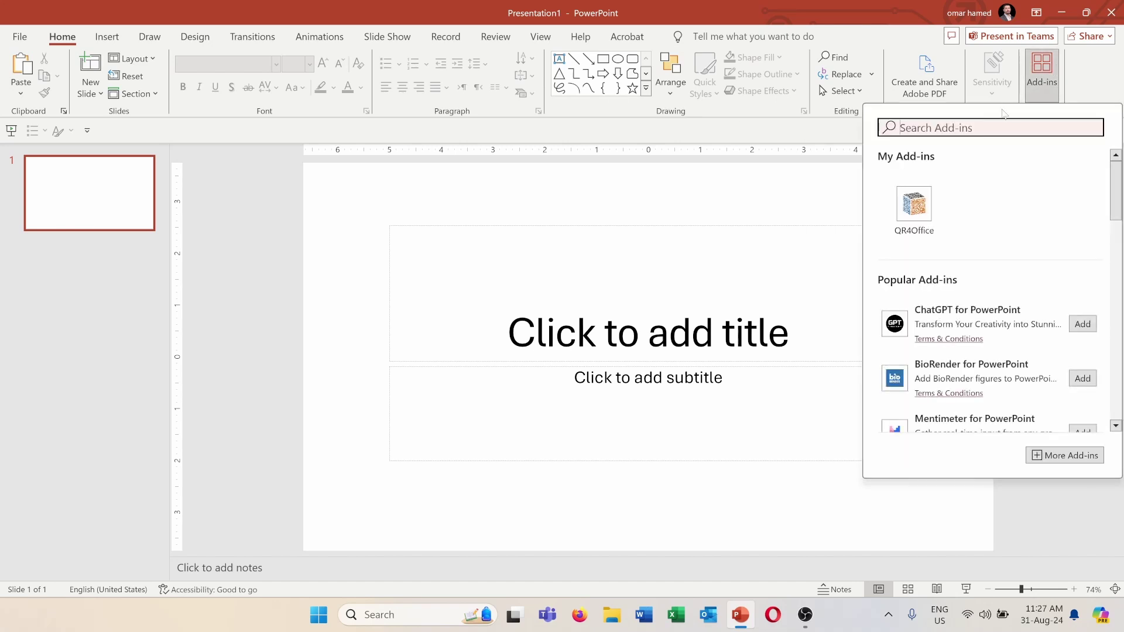
text(cha)
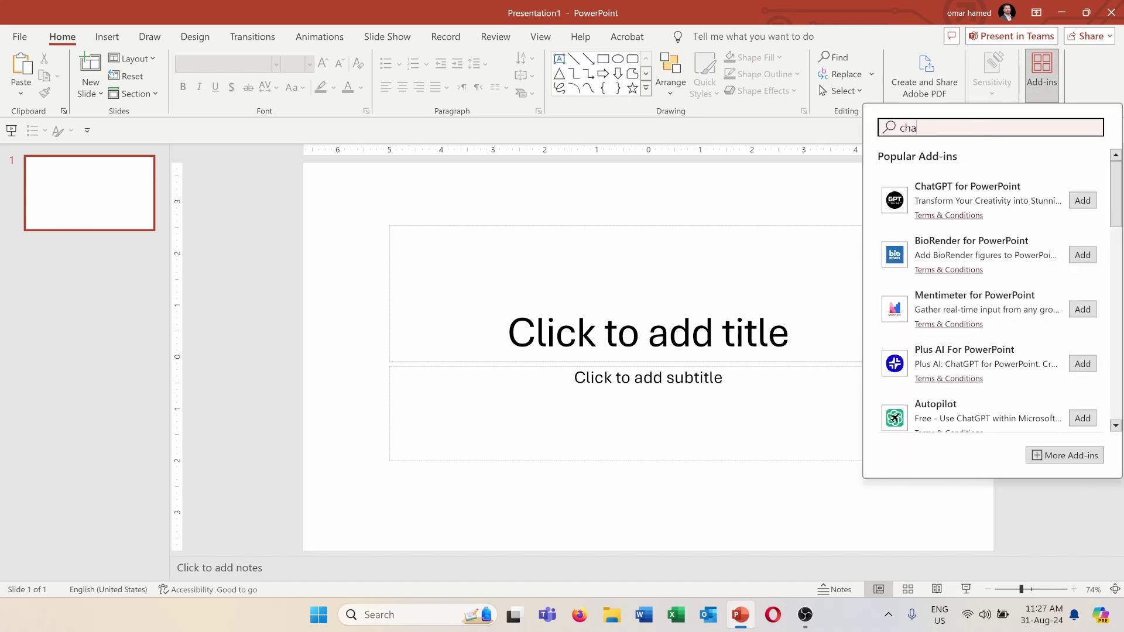
text(tgpt)
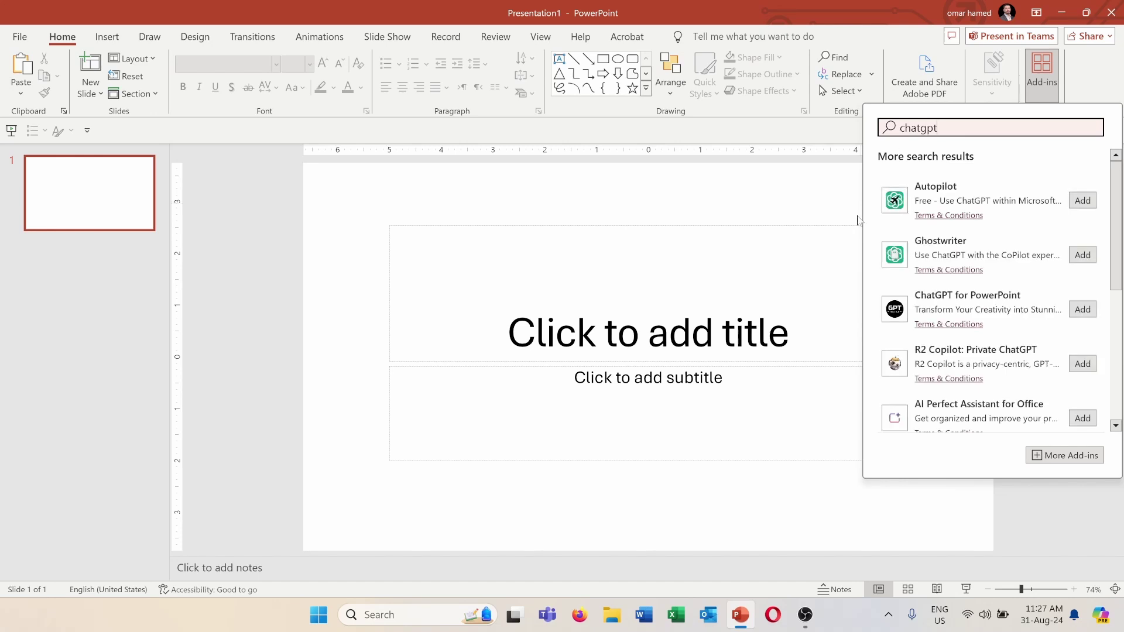
click(1082, 310)
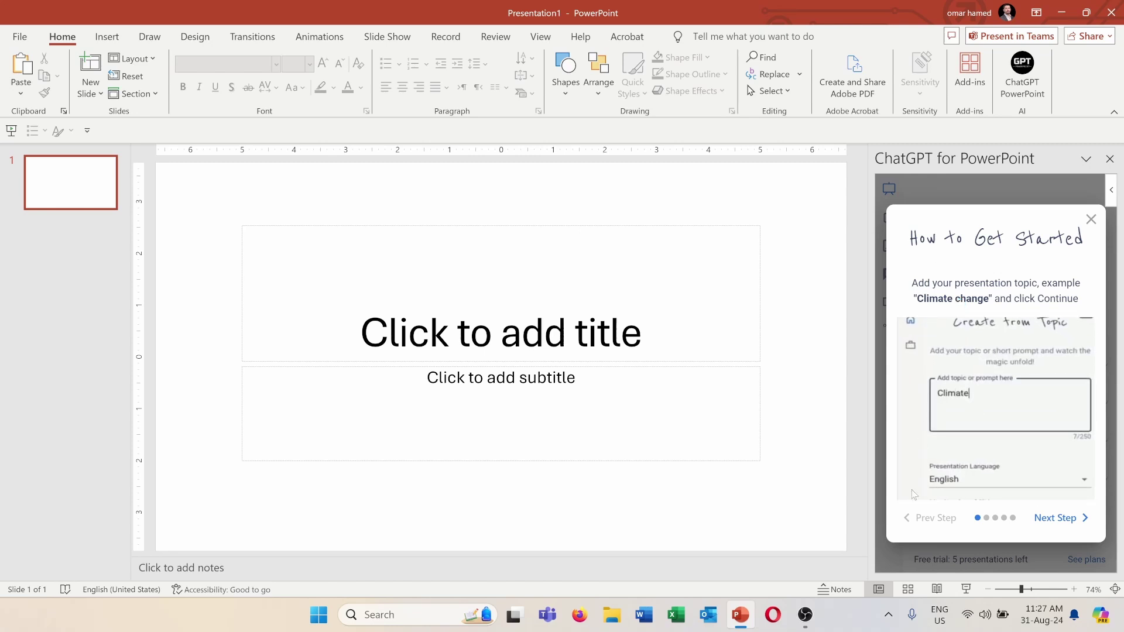
- Step through every card of the How to Get Started tour, including the quick start video, and finish it
click(1057, 526)
click(1057, 525)
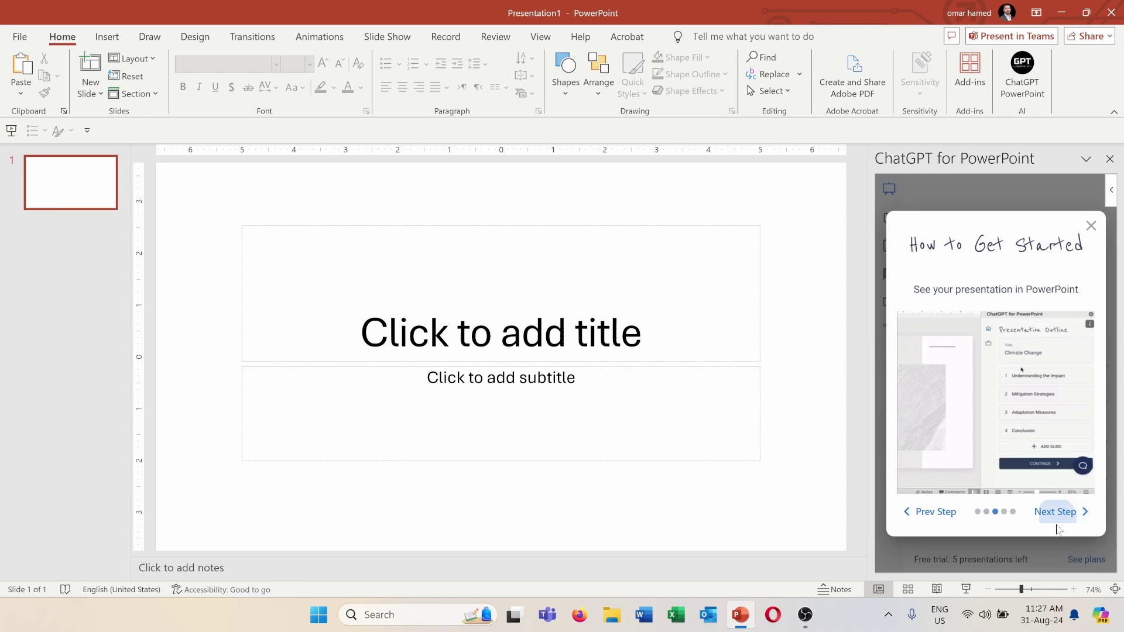
click(1060, 517)
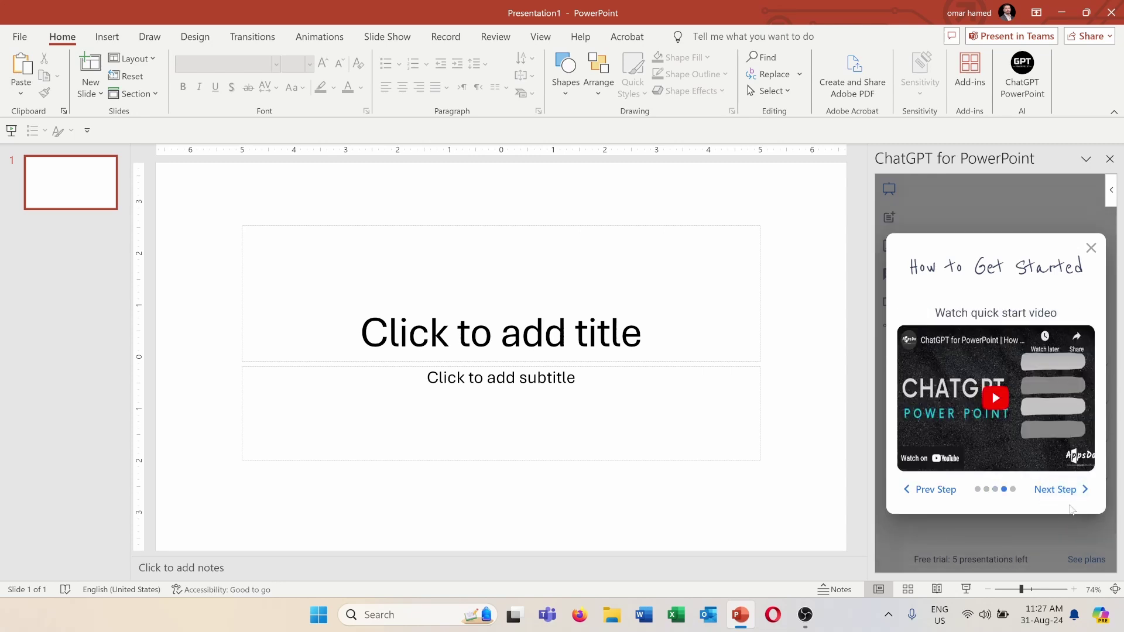
click(1073, 491)
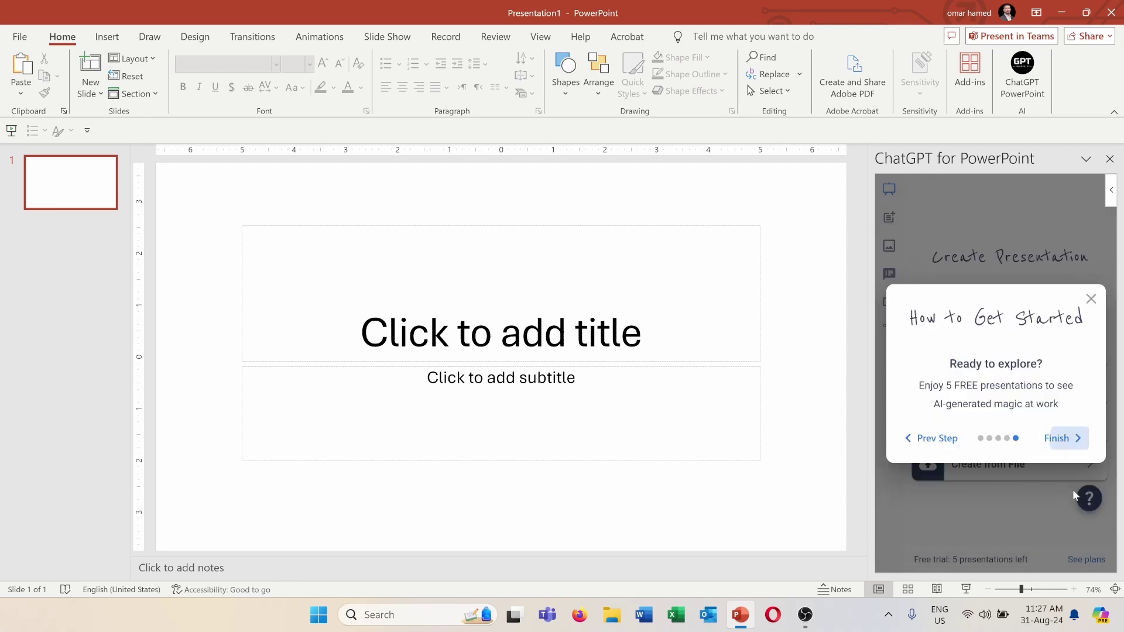
click(1059, 439)
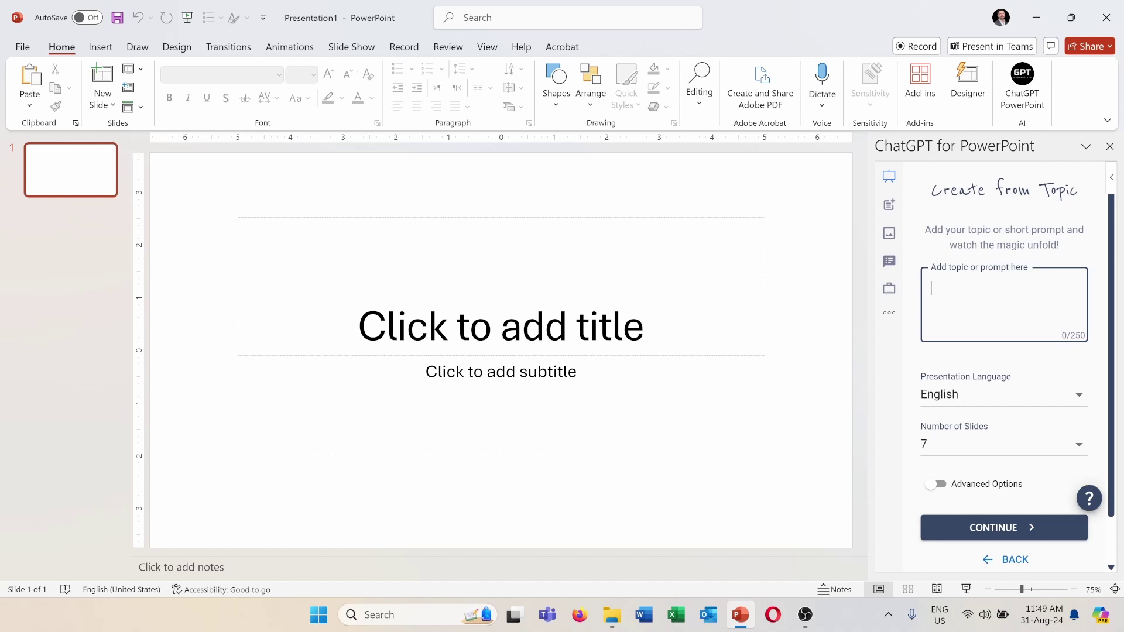
- Enter 'Sea creatures' as the topic, keep English as the language, and open the slide-count options
text(Sea creatures)
click(1054, 393)
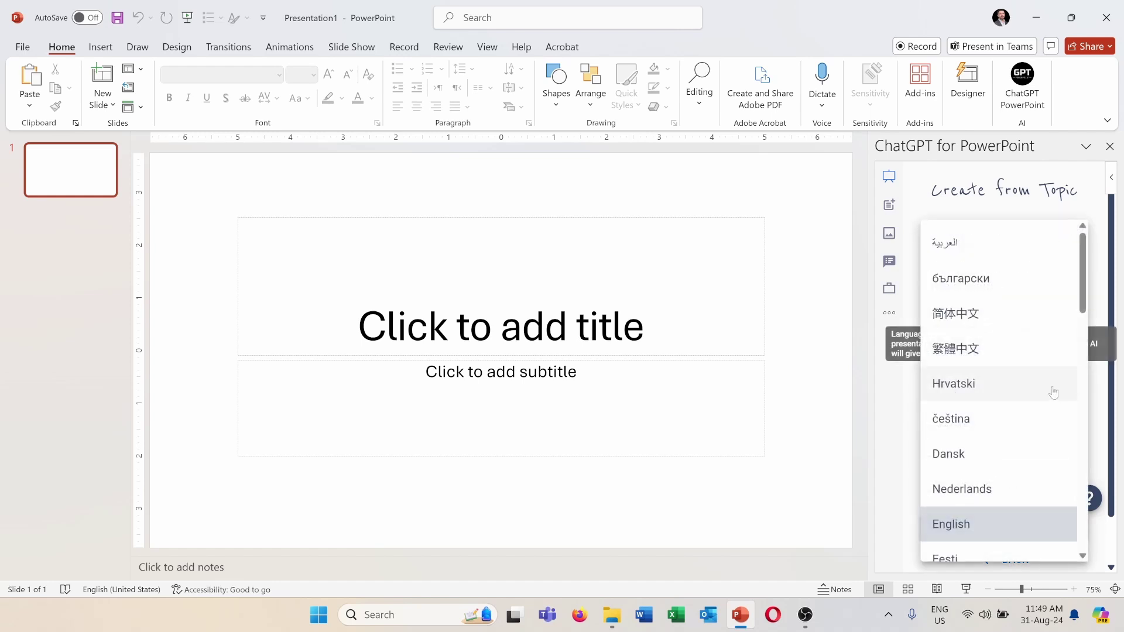
scroll(1028, 401, down, 10)
scroll(1026, 404, up, 9)
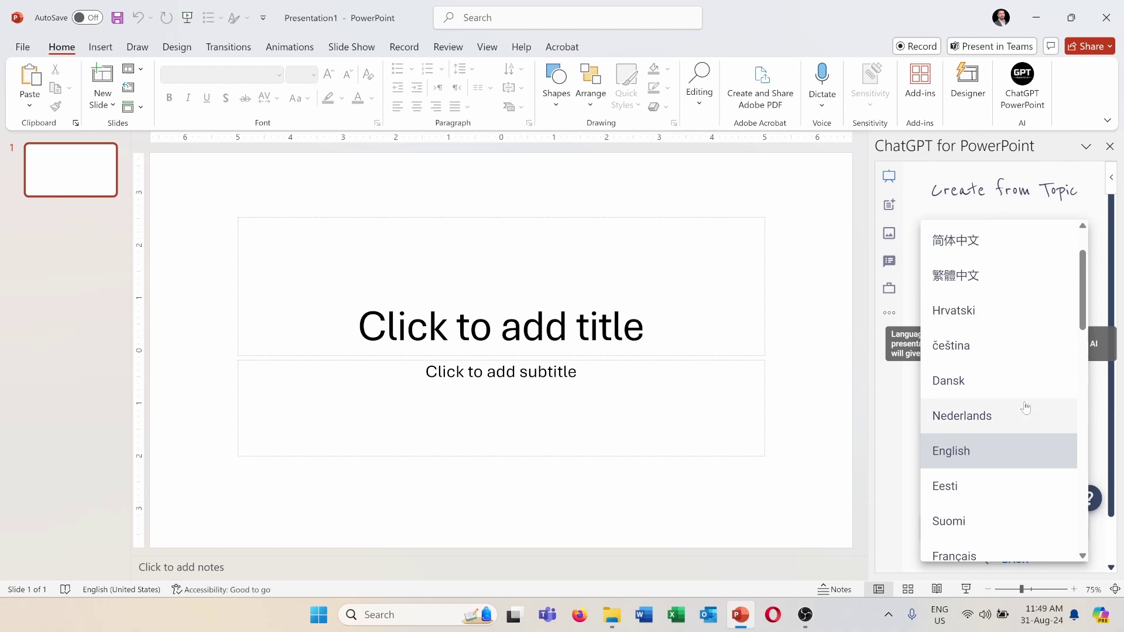
scroll(1026, 408, down, 2)
click(956, 381)
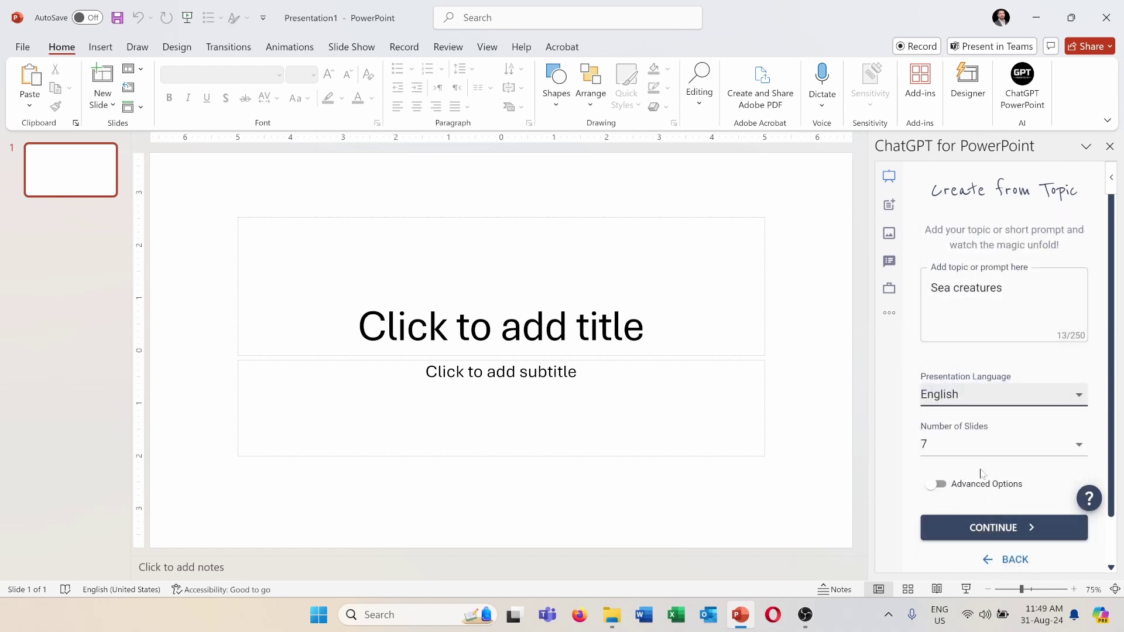
click(1068, 444)
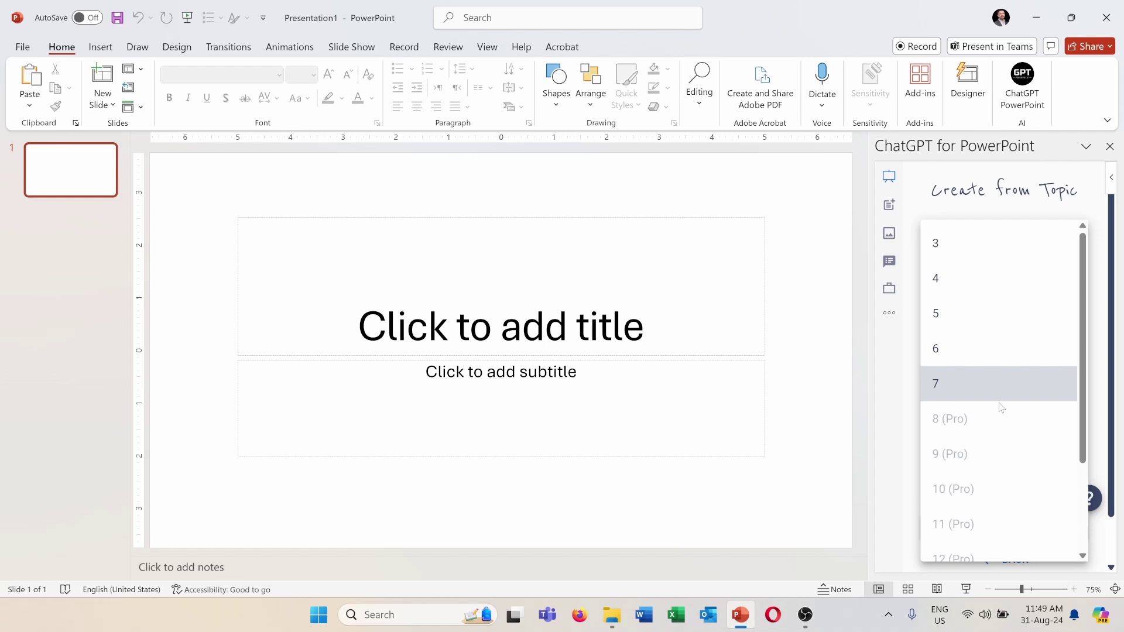
- Choose 7 slides and enable Advanced Options with Detailed content and Unsplash images, then generate the outline
click(986, 382)
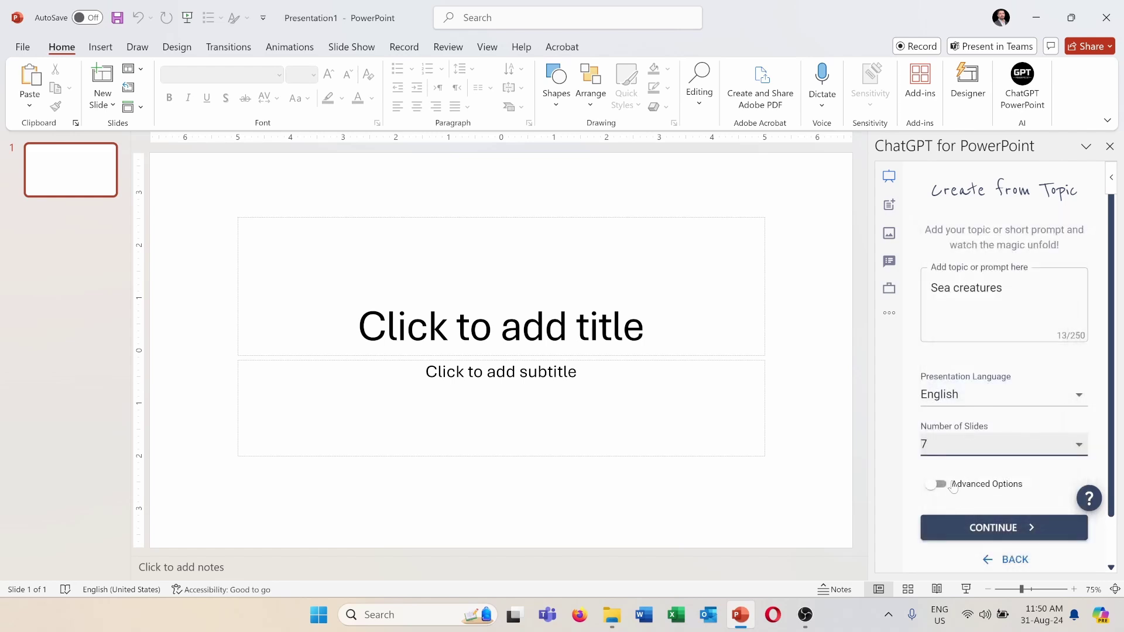
click(940, 485)
scroll(960, 505, down, 1)
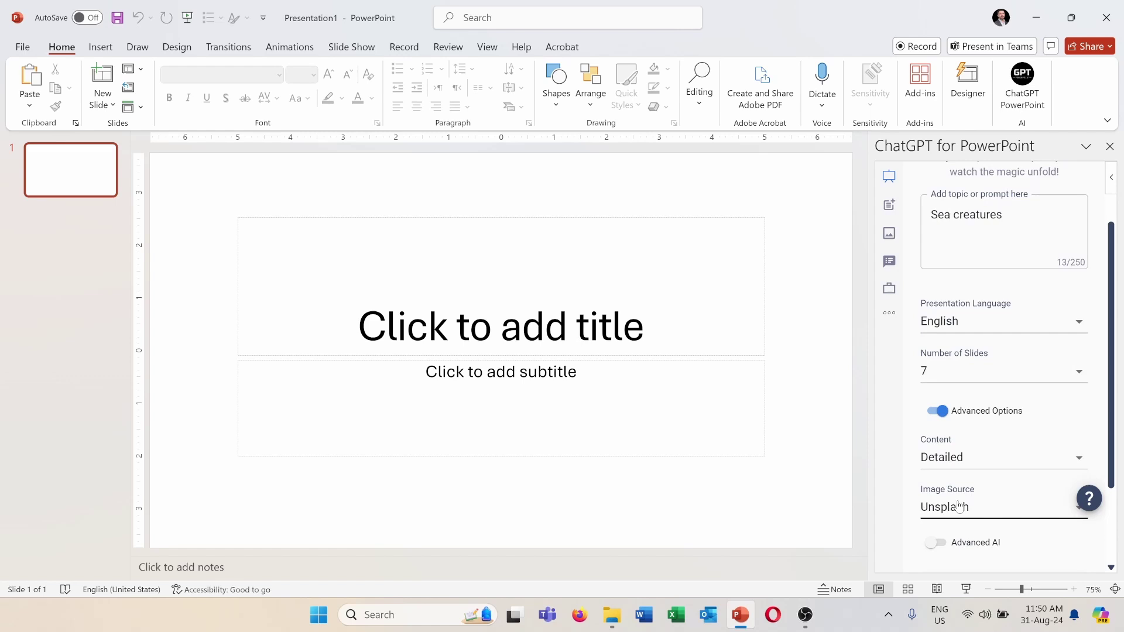
scroll(960, 508, down, 1)
click(969, 387)
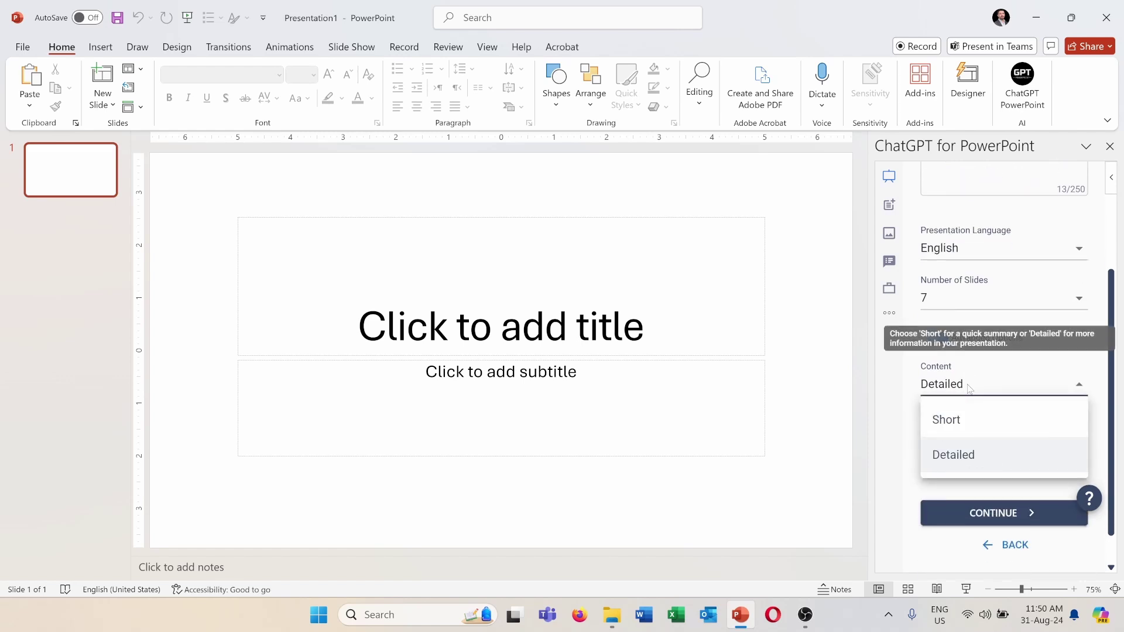
click(901, 397)
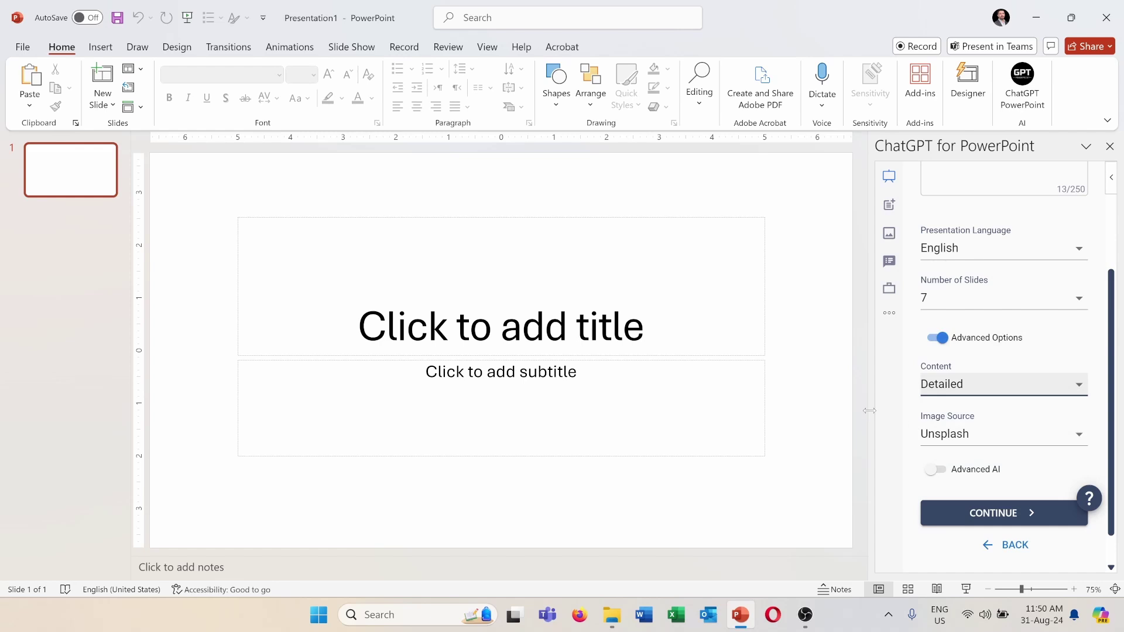
click(1037, 436)
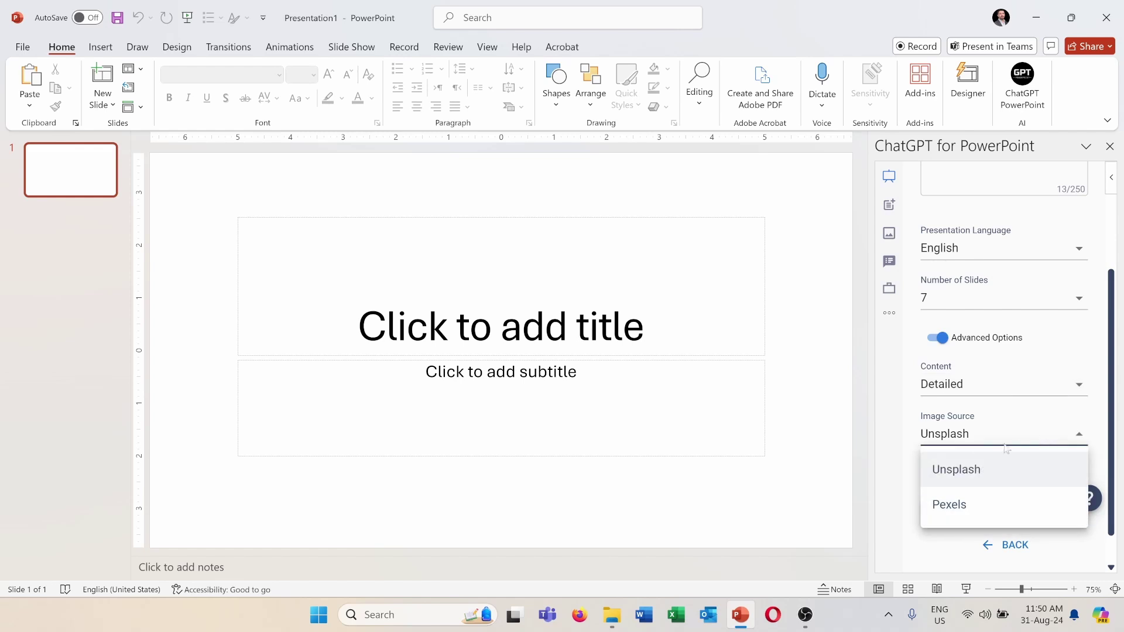
click(978, 477)
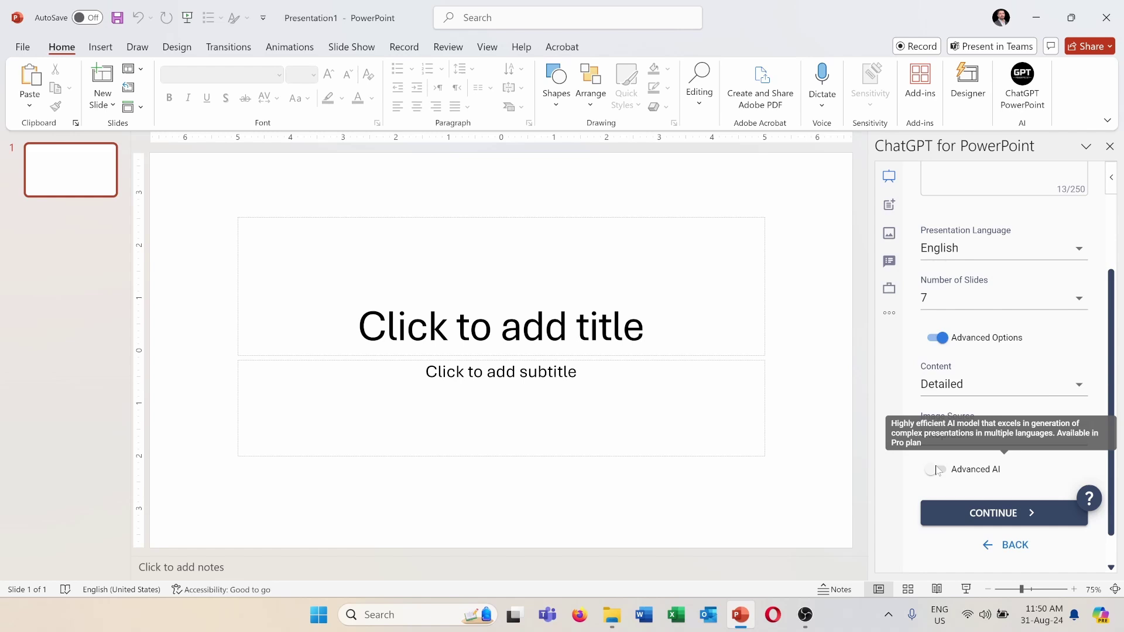
click(989, 513)
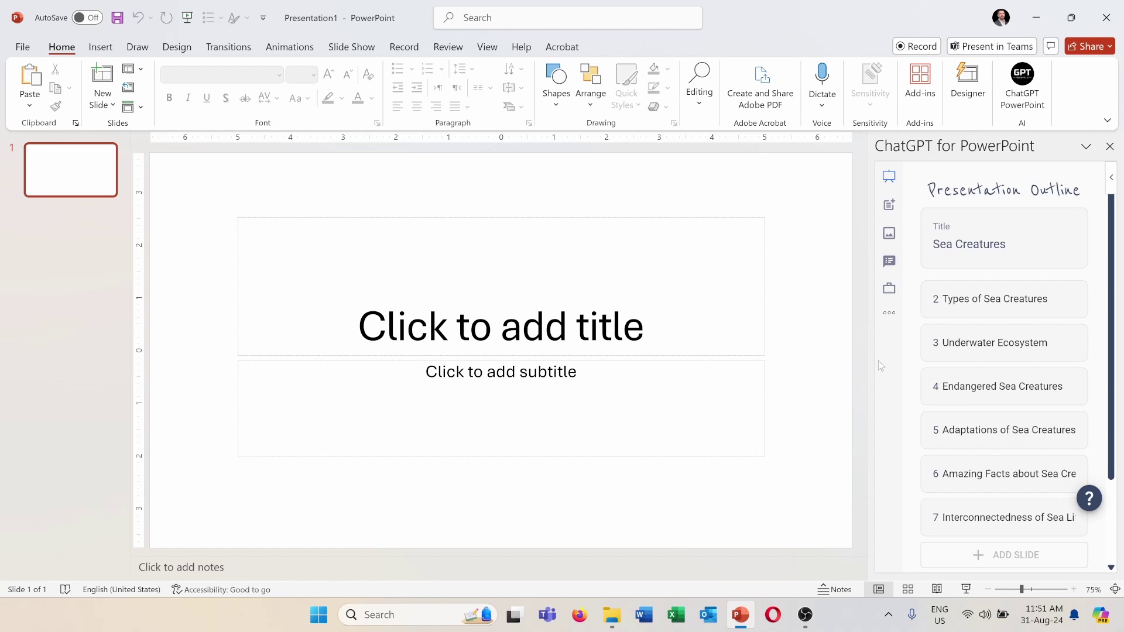
- Scroll through the generated Sea Creatures outline, from Types of Sea Creatures to the final slide
mouse_move(995, 387)
mouse_move(940, 462)
scroll(912, 492, down, 2)
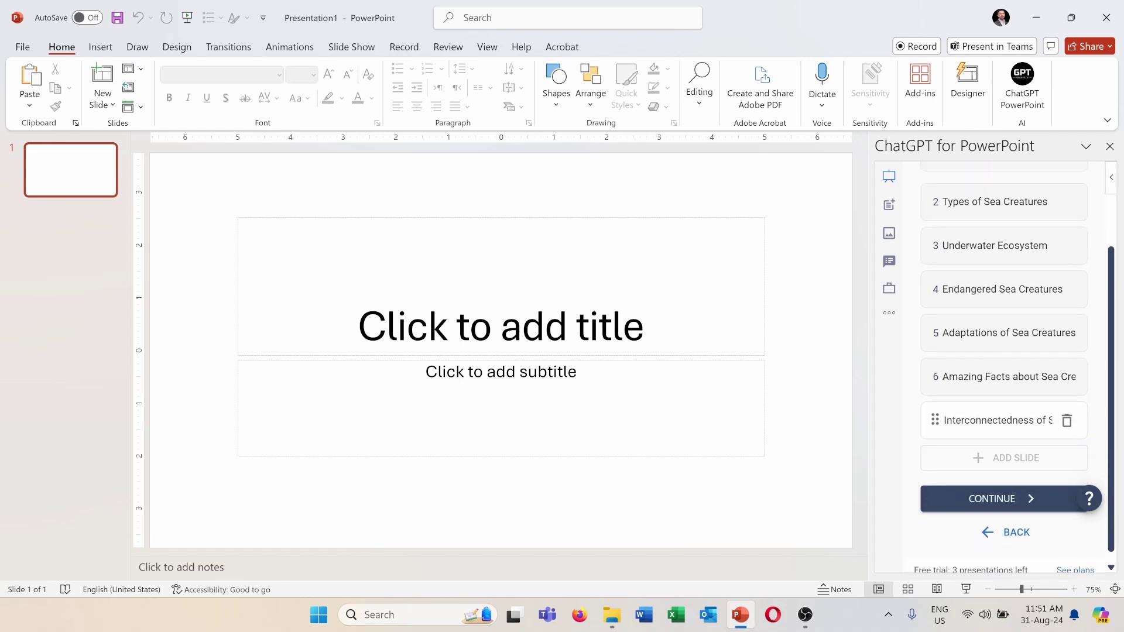
- Accept the outline, browse the templates, and build the slides with the Midnight template
click(964, 491)
scroll(972, 490, up, 2)
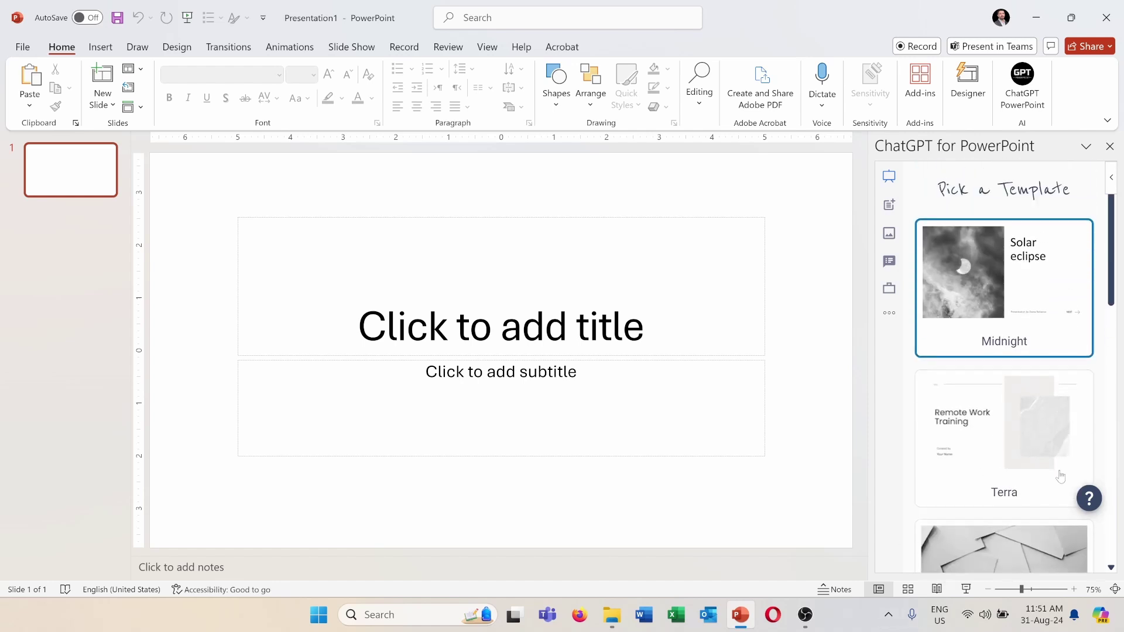
scroll(996, 481, down, 10)
scroll(1061, 477, up, 10)
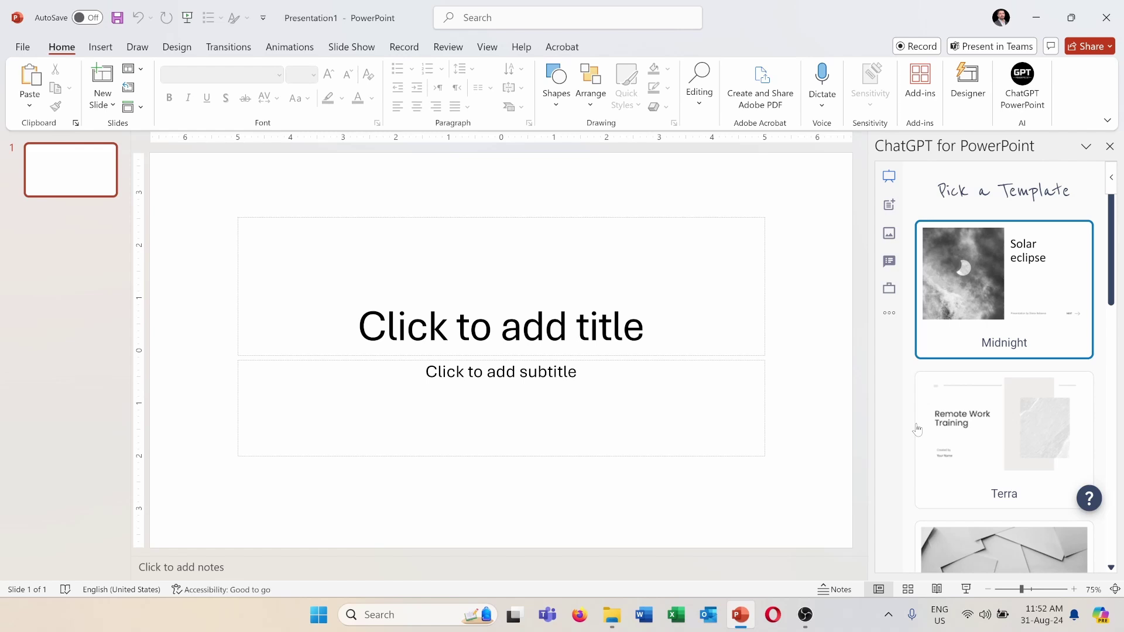
scroll(1006, 234, down, 2)
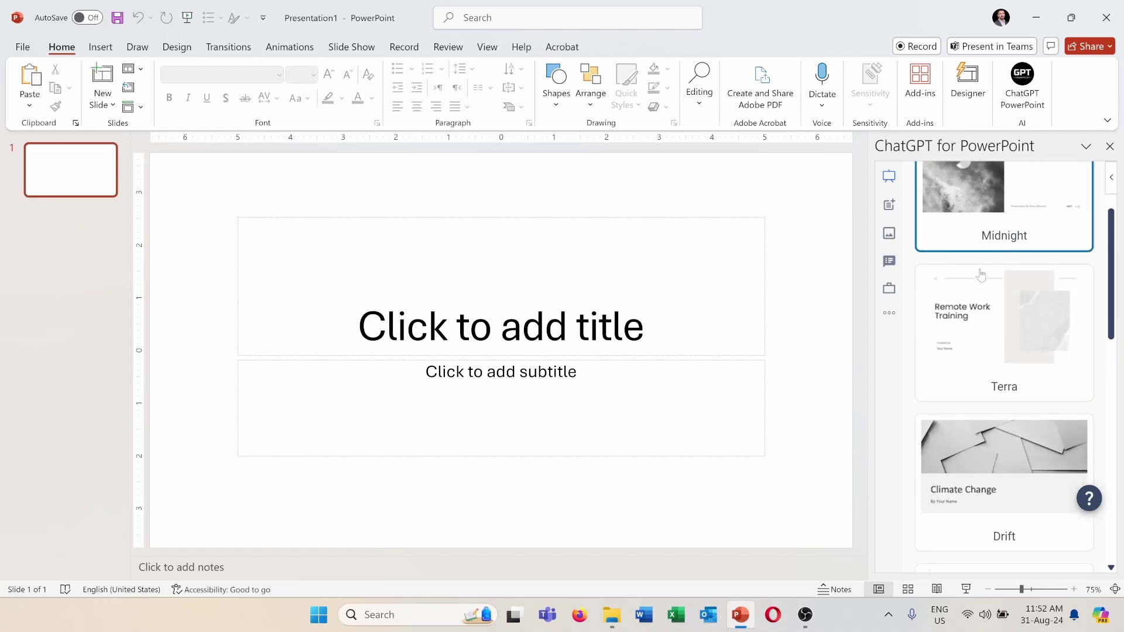
scroll(1051, 351, down, 15)
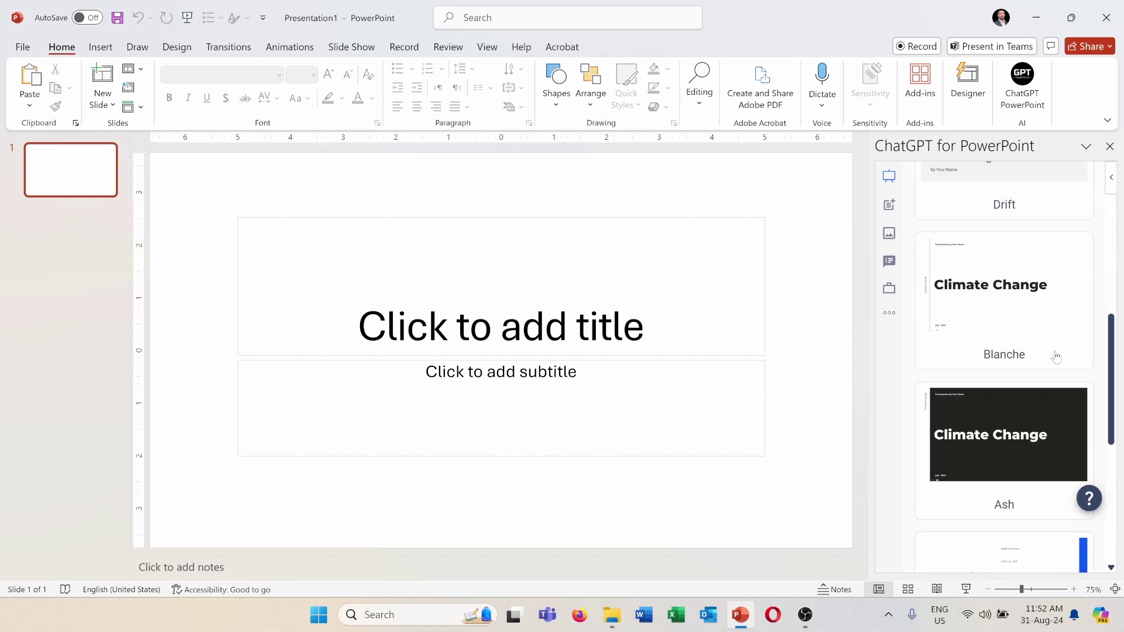
scroll(1054, 369, down, 2)
click(995, 483)
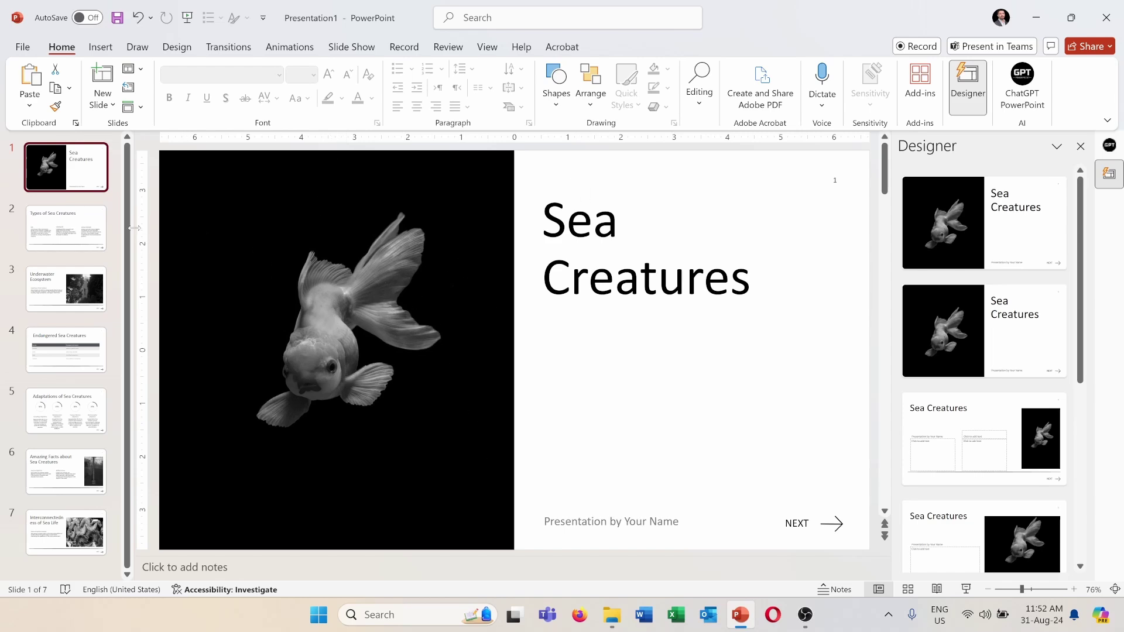
- Go to slide 2, Types of Sea Creatures
click(67, 237)
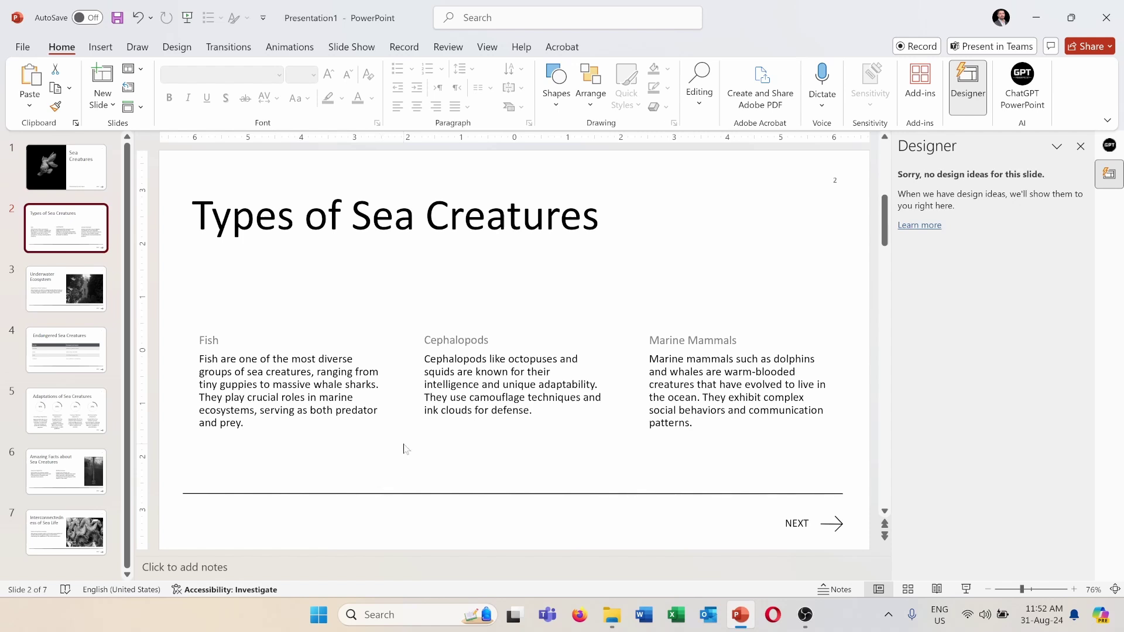
- View slides 3 and 4, then jump to slide 7, Interconnectedness of Sea Life
click(56, 311)
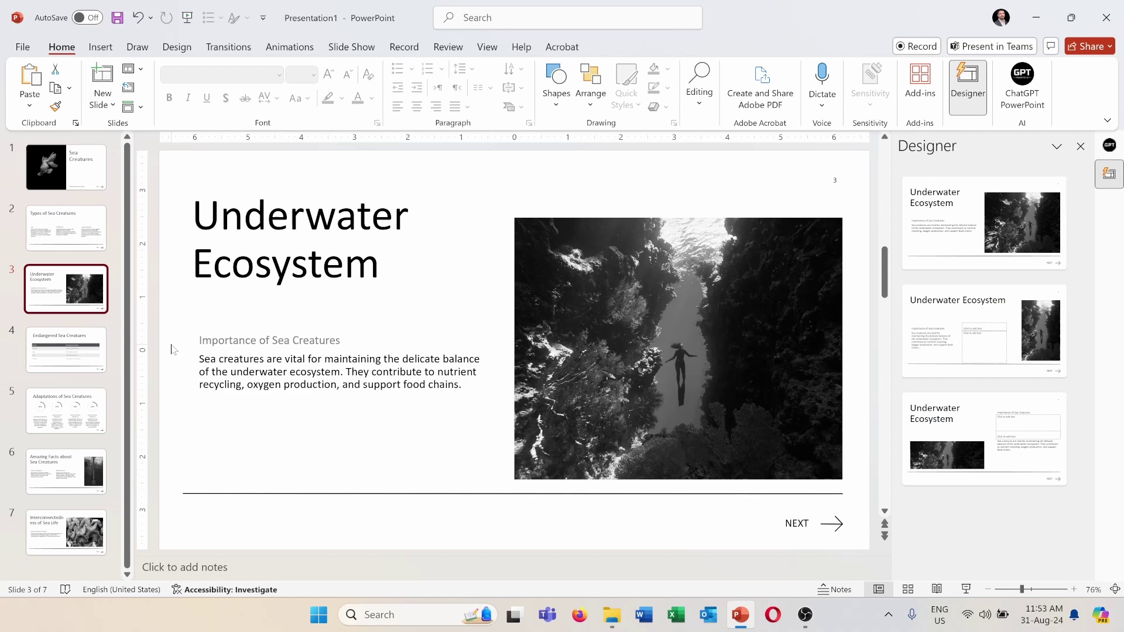
click(54, 338)
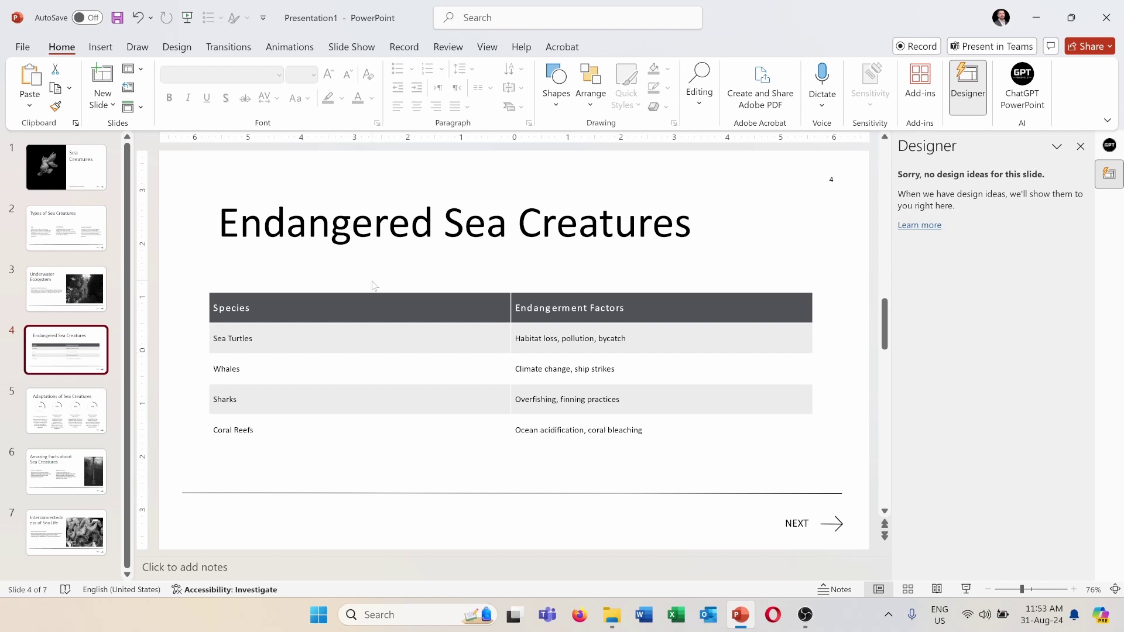
scroll(373, 285, down, 1)
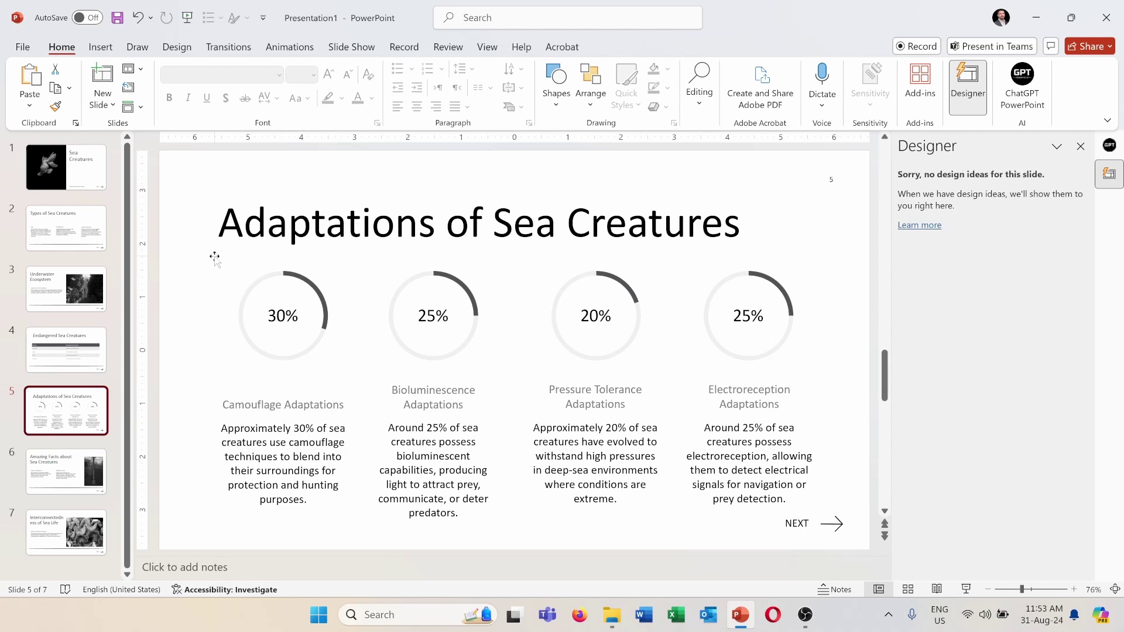
scroll(215, 258, down, 1)
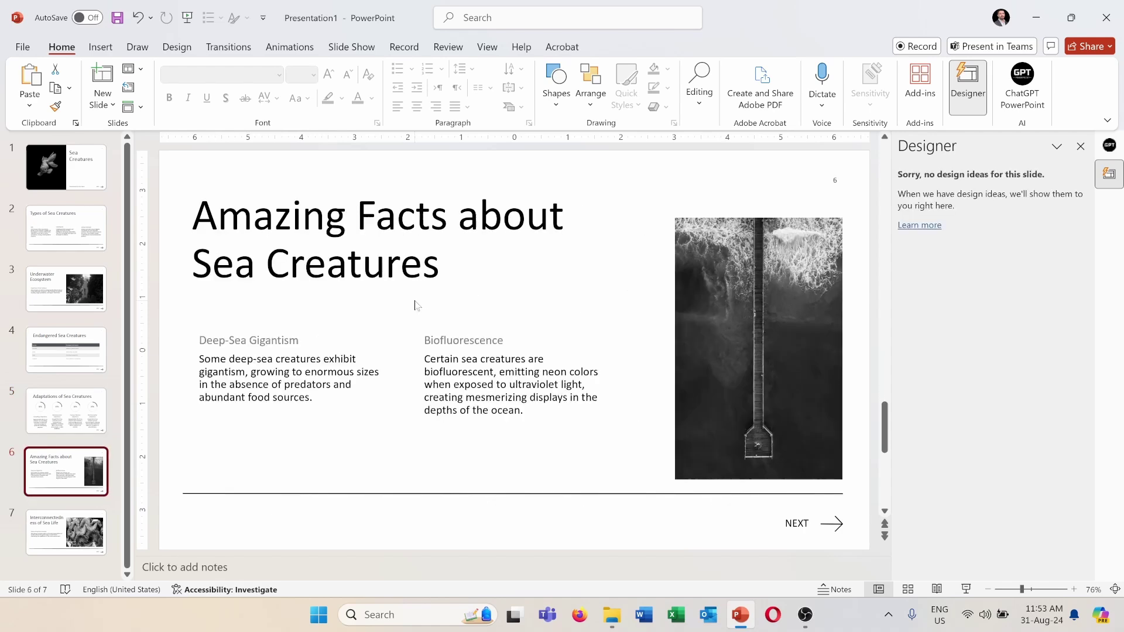
click(58, 530)
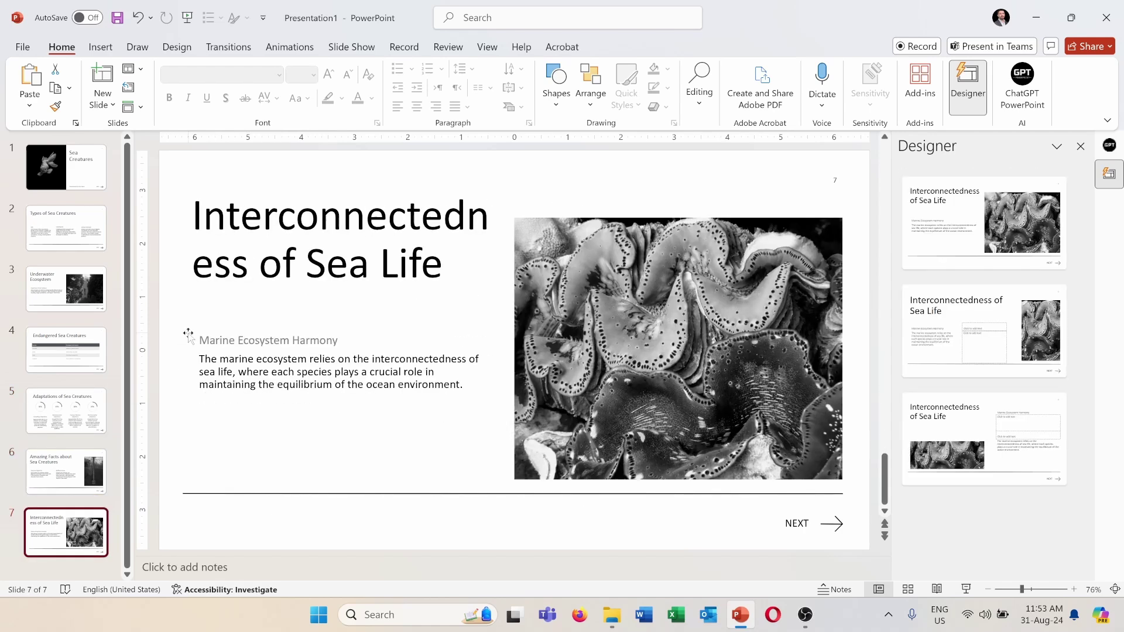